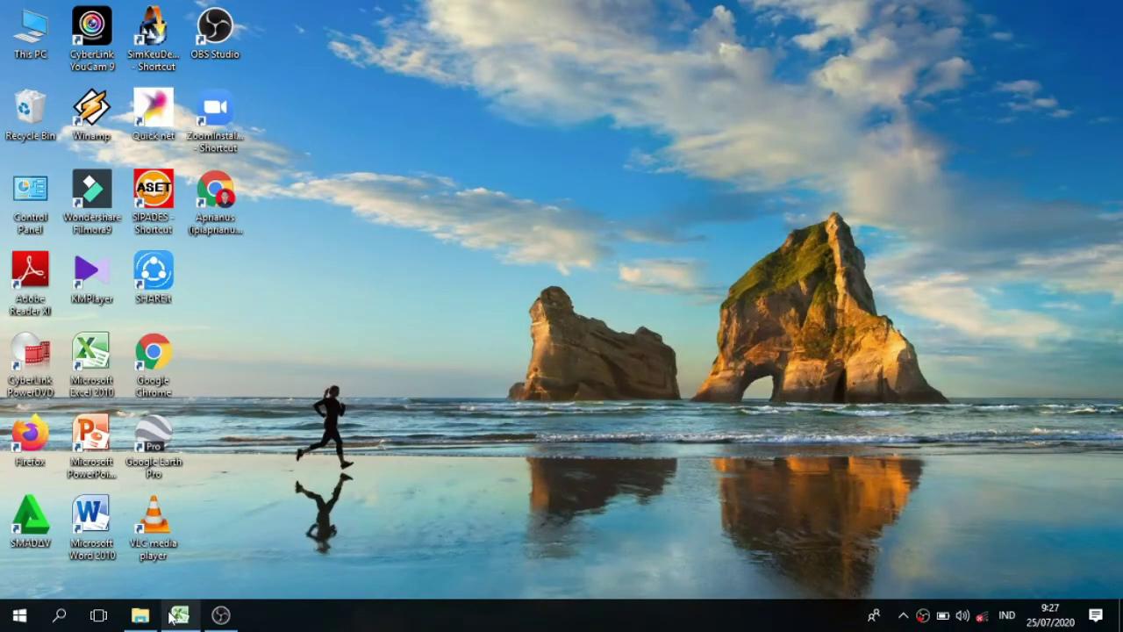
# Enter the signature names ababab in C21 and ababba in D21
pyautogui.click(172, 618)
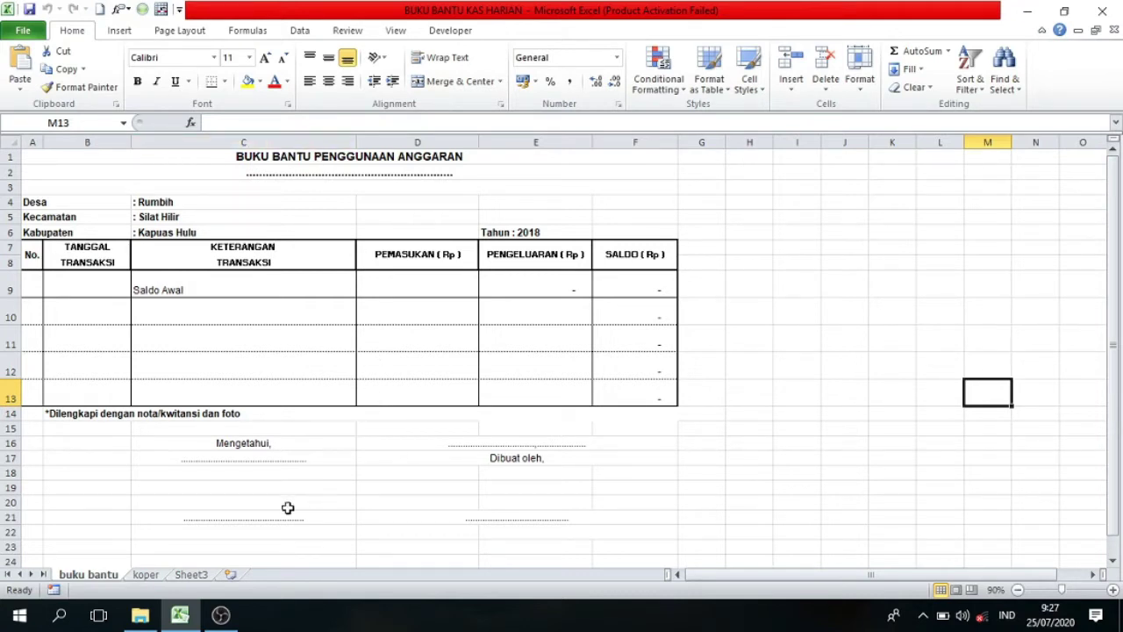
pyautogui.click(245, 511)
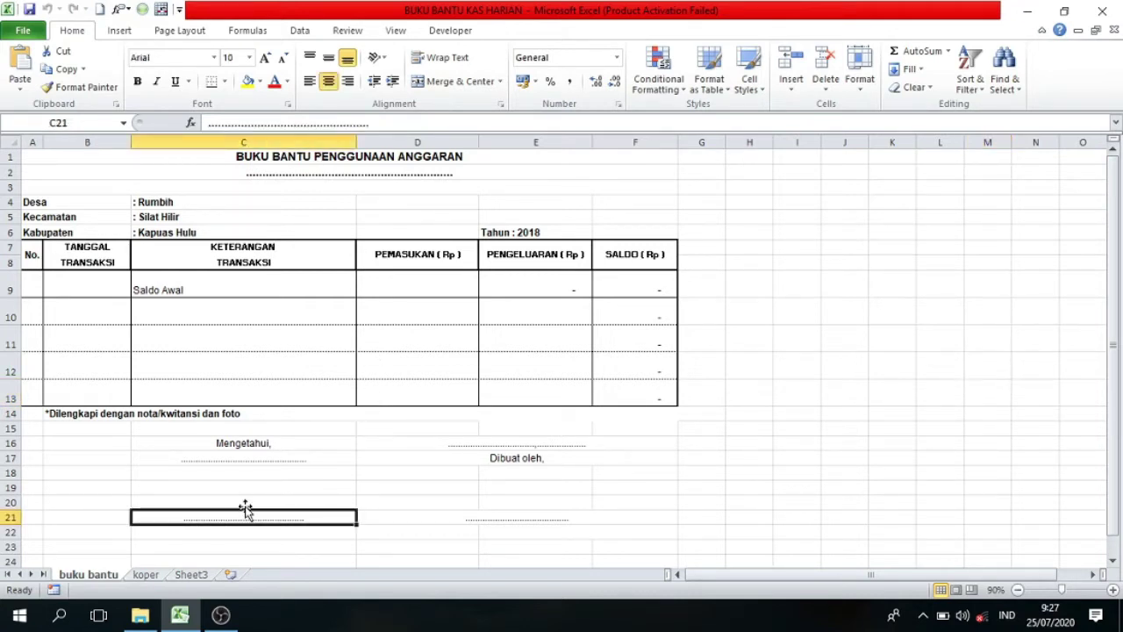
pyautogui.write('ababab')
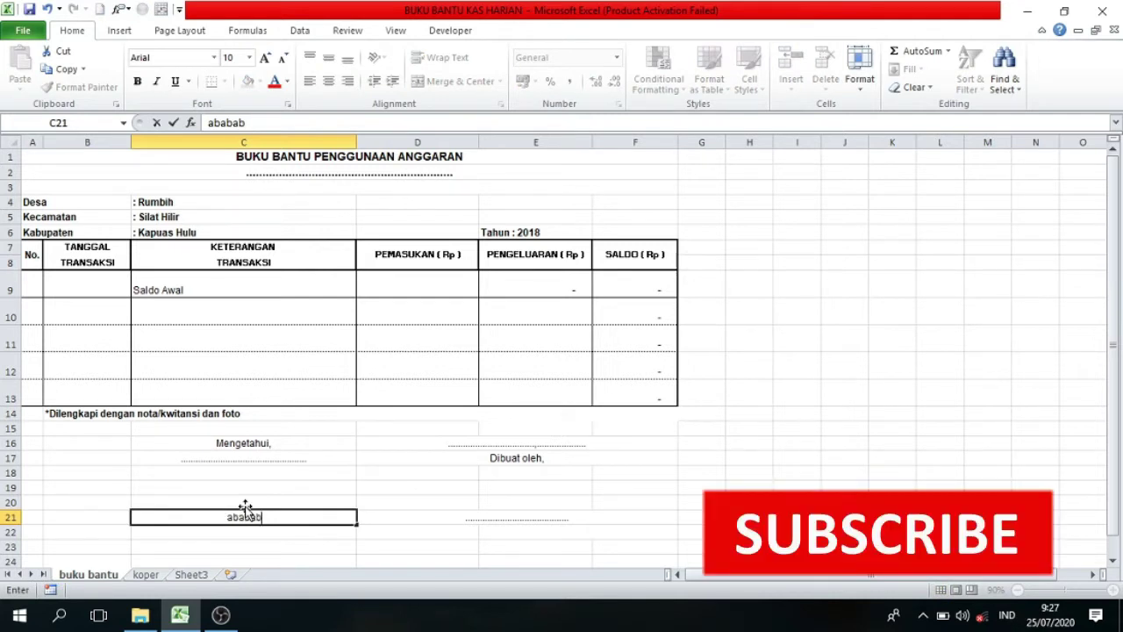
pyautogui.press('Tab')
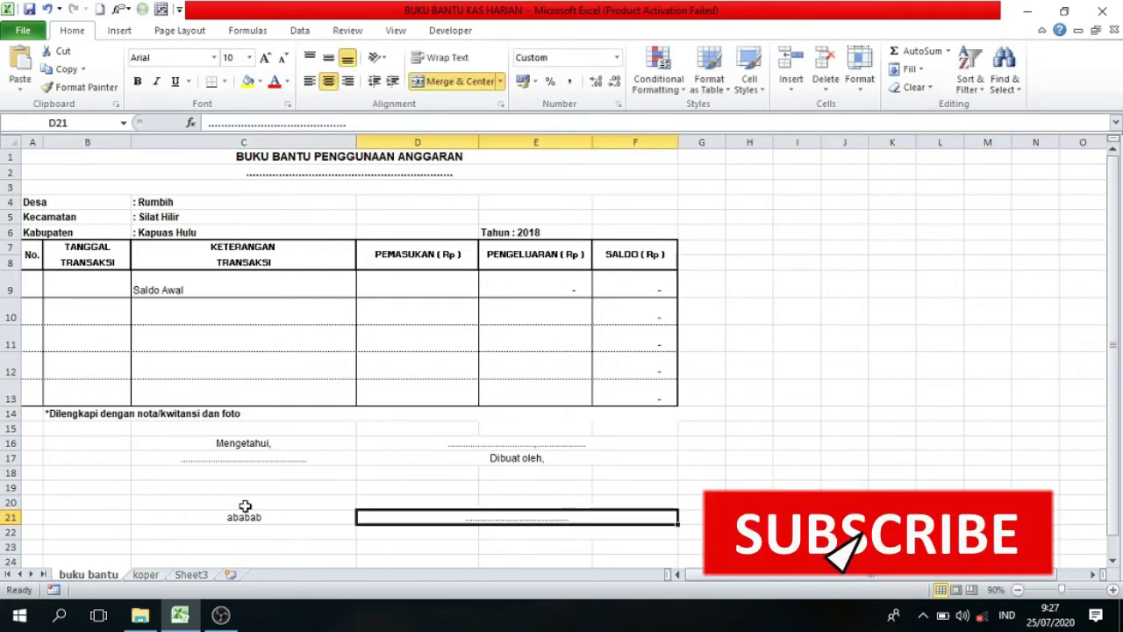
pyautogui.write('ababba')
pyautogui.press('Return')
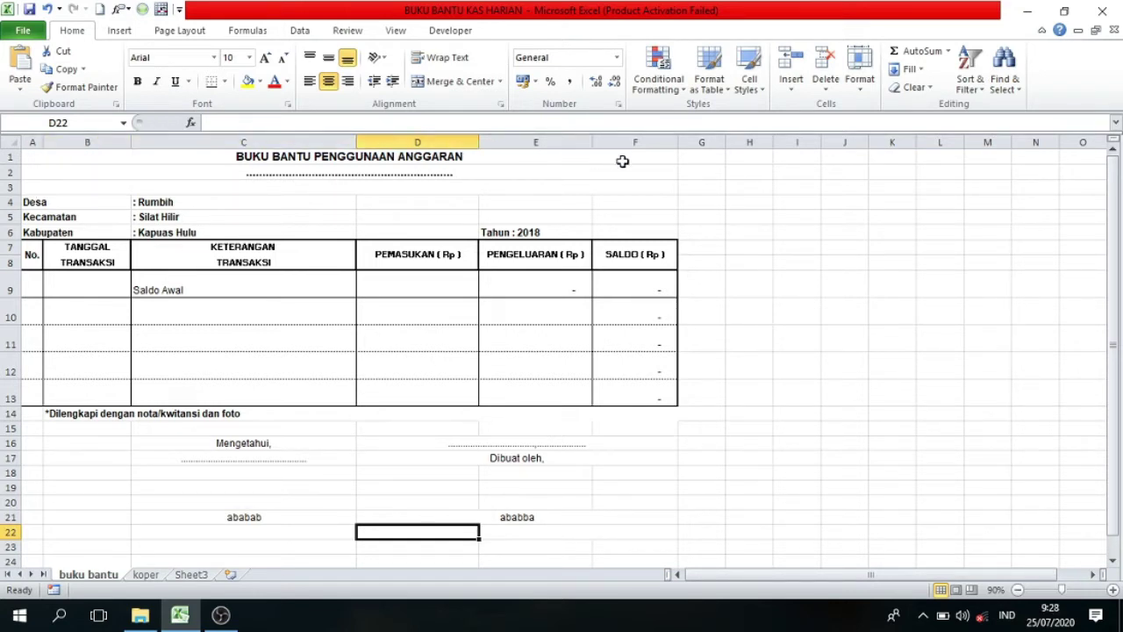
pyautogui.click(671, 164)
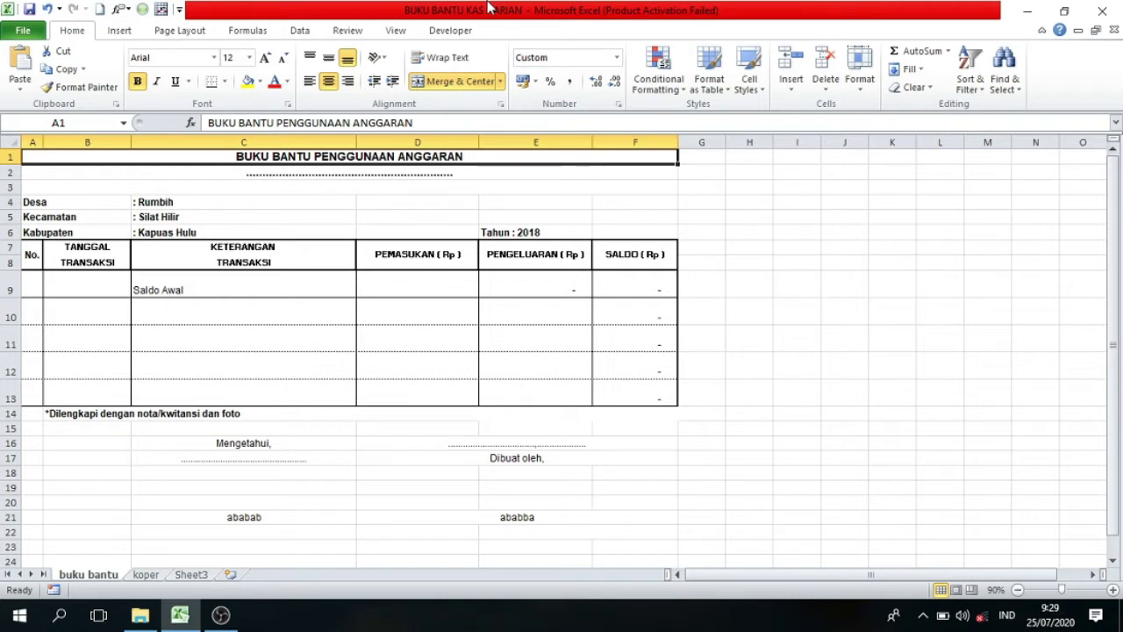
# Extend the selection from A1 down to row 21 to cover the whole form
pyautogui.hotkey('shift', 'Down')
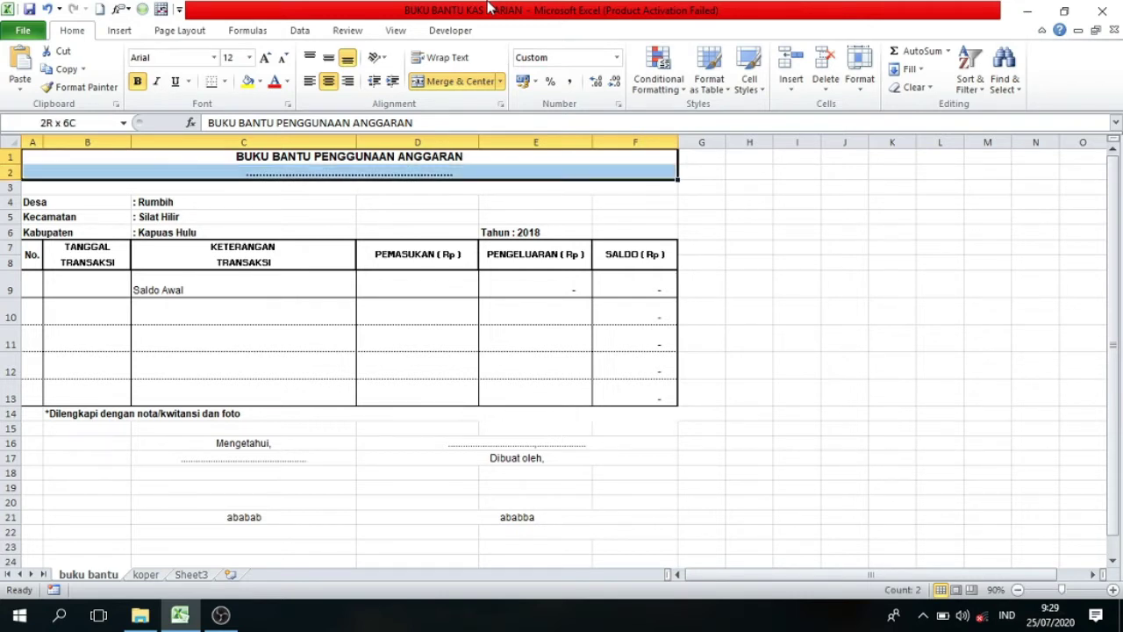
pyautogui.hotkey('shift', 'Down')
pyautogui.hotkey('shift', 'Down')
pyautogui.hotkey('shift', 'Down')
pyautogui.hotkey('shift', 'Down')
pyautogui.hotkey('shift', 'Down')
pyautogui.hotkey('shift', 'Down')
pyautogui.hotkey('shift', 'Down')
pyautogui.hotkey('shift', 'Down')
pyautogui.hotkey('shift', 'Down')
pyautogui.hotkey('shift', 'Down')
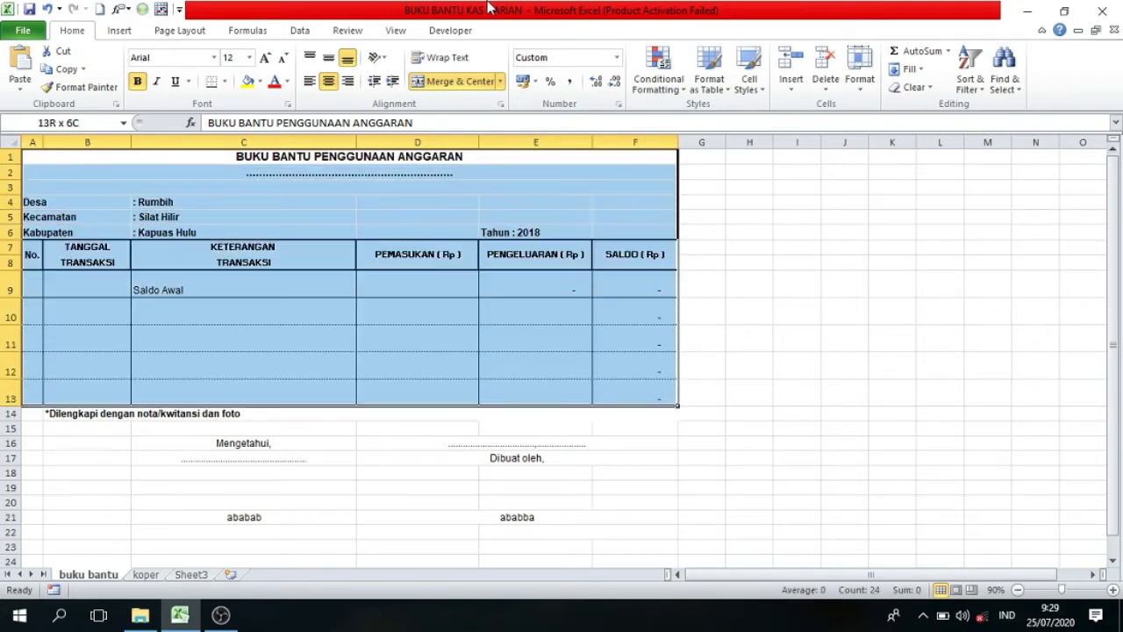
pyautogui.hotkey('shift', 'Down')
pyautogui.hotkey('shift', 'Down')
pyautogui.hotkey('shift', 'Down')
pyautogui.hotkey('shift', 'Down')
pyautogui.hotkey('shift', 'Down')
pyautogui.hotkey('shift', 'Down')
pyautogui.hotkey('shift', 'Down')
pyautogui.hotkey('shift', 'Down')
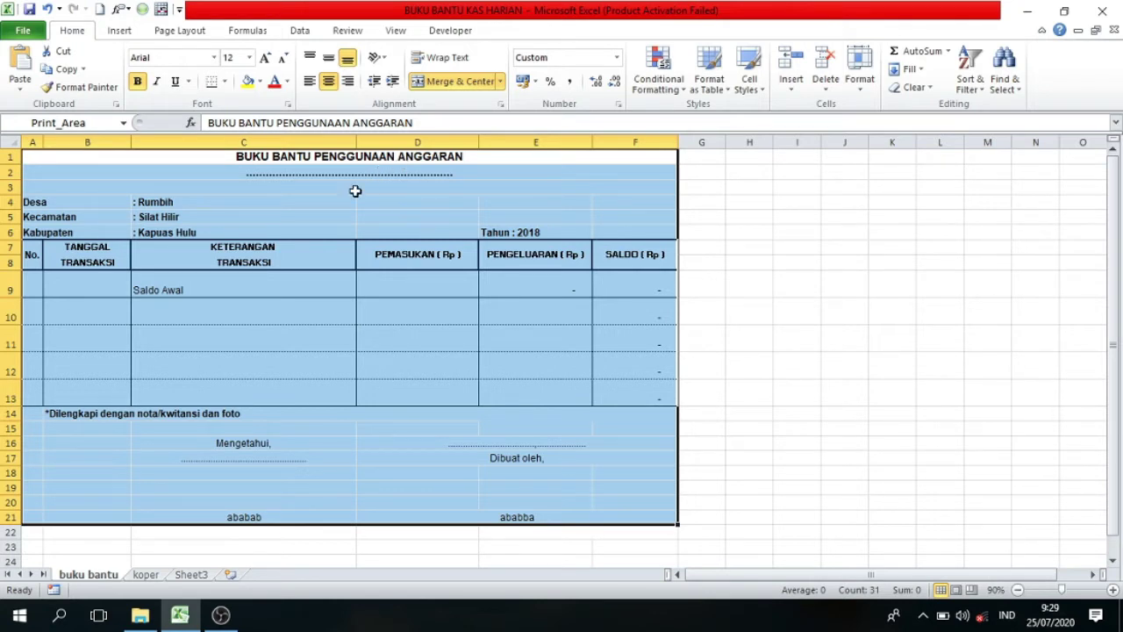
# Set the selected form A1:F21 as the print area, then deselect to reveal the page lines
pyautogui.click(181, 32)
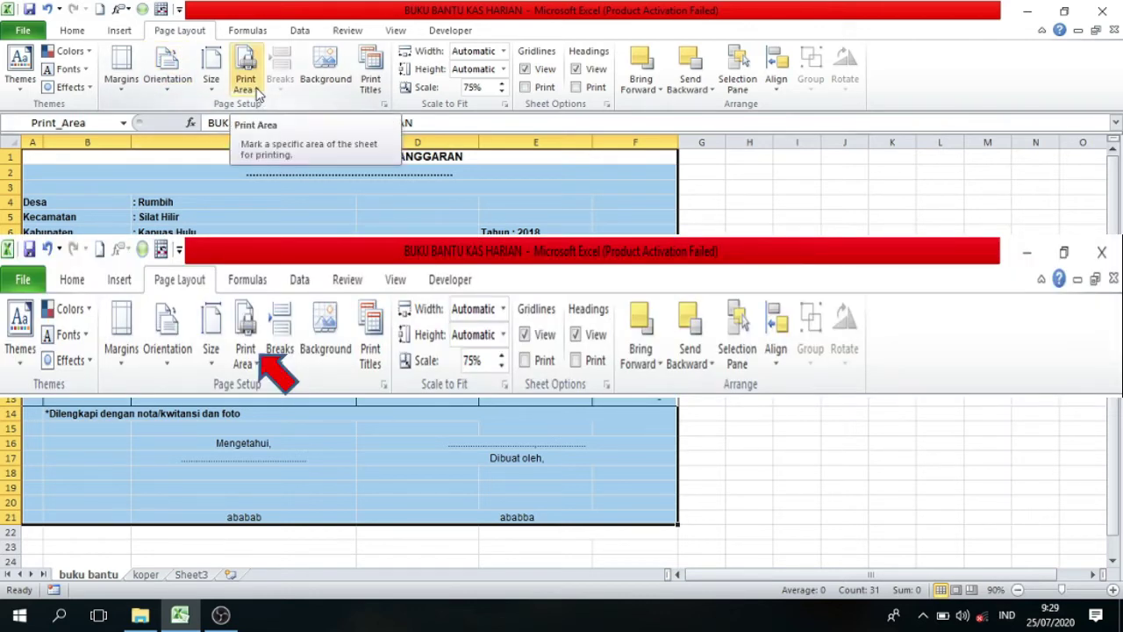
pyautogui.click(245, 84)
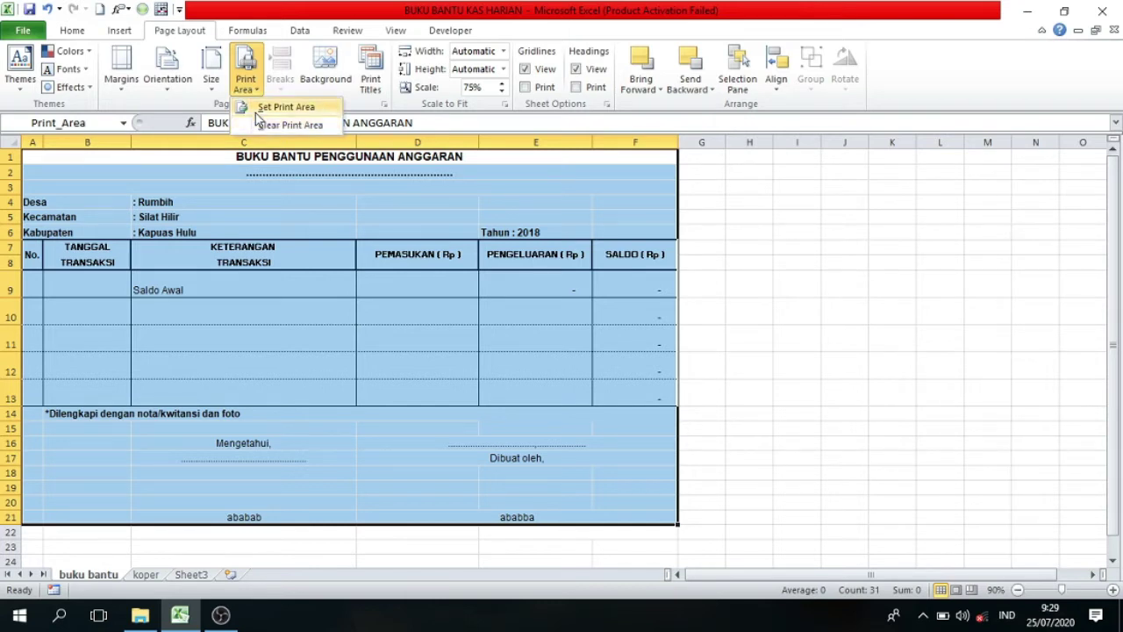
pyautogui.click(256, 112)
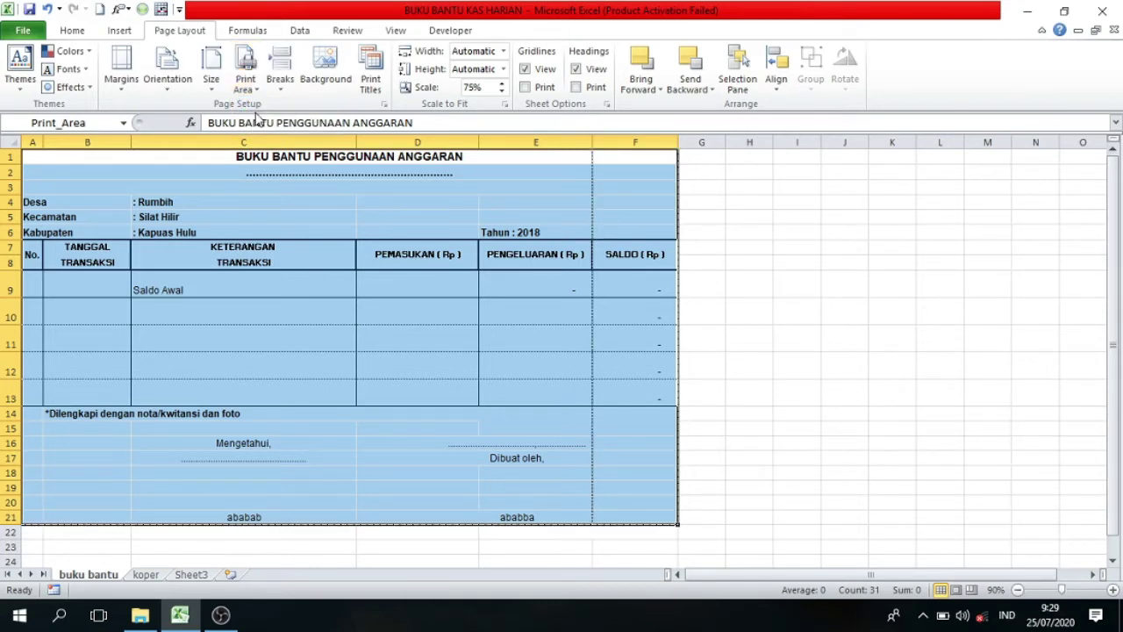
pyautogui.click(641, 254)
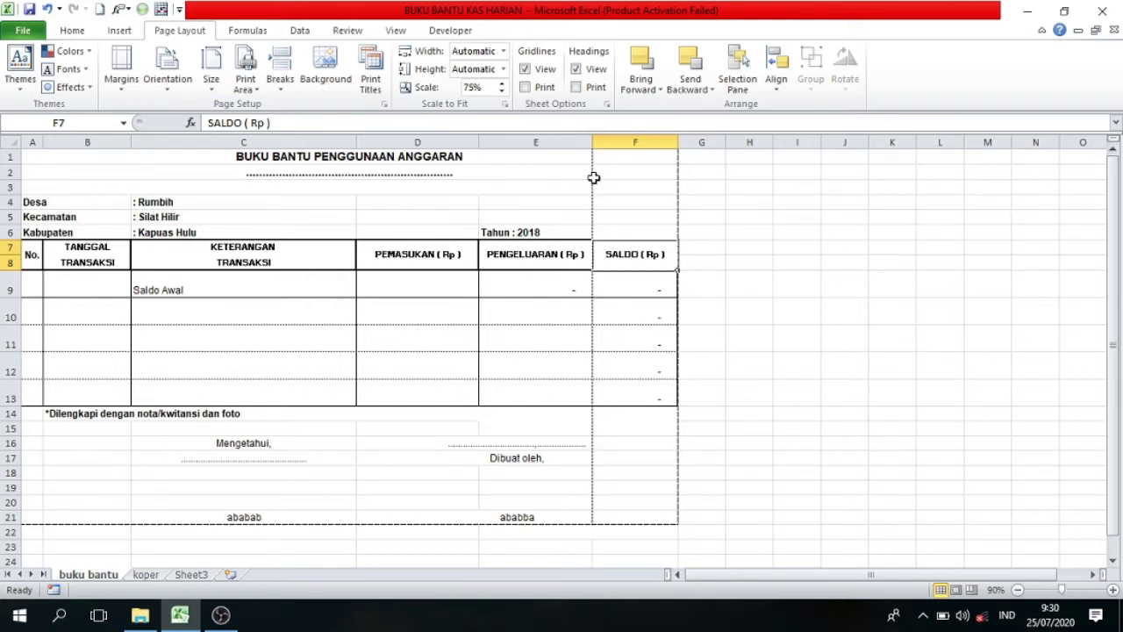
pyautogui.click(494, 199)
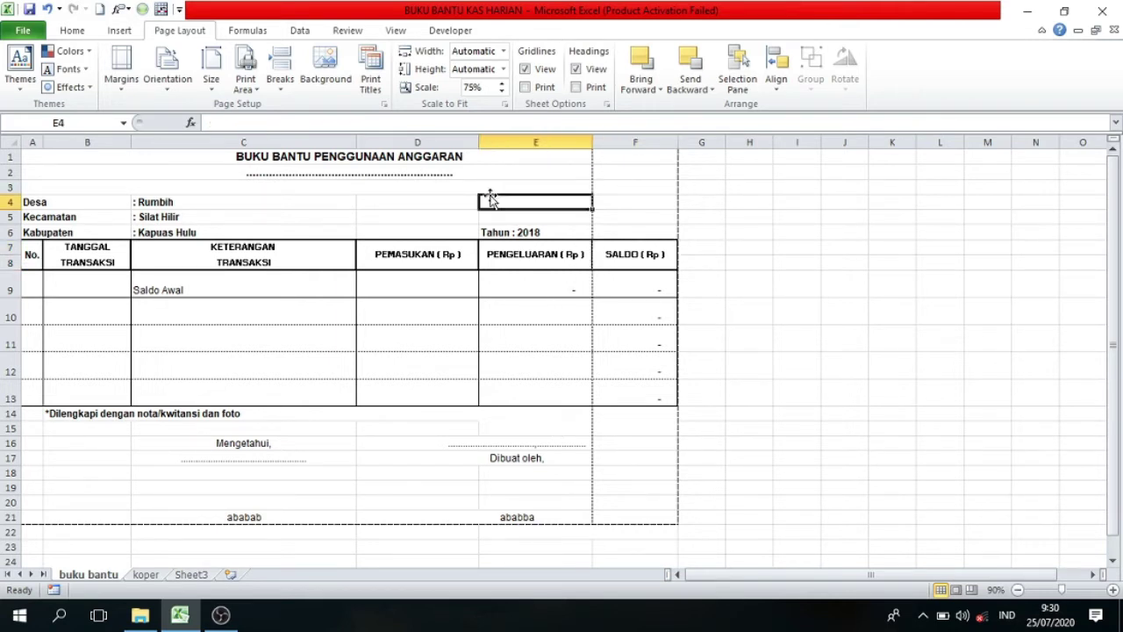
pyautogui.click(625, 189)
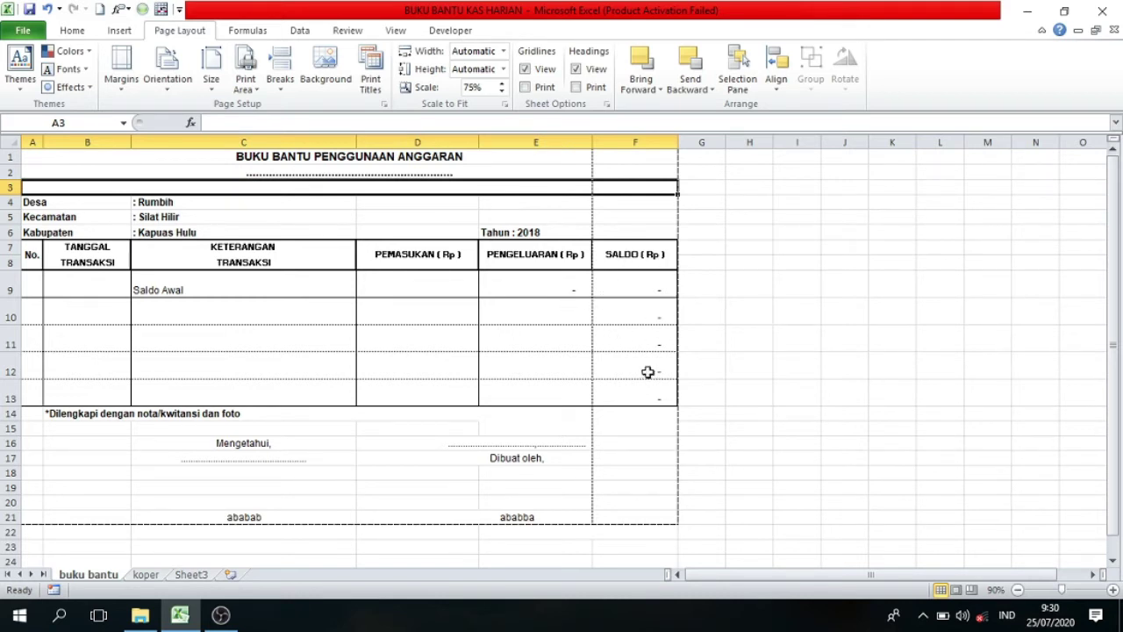
pyautogui.click(728, 337)
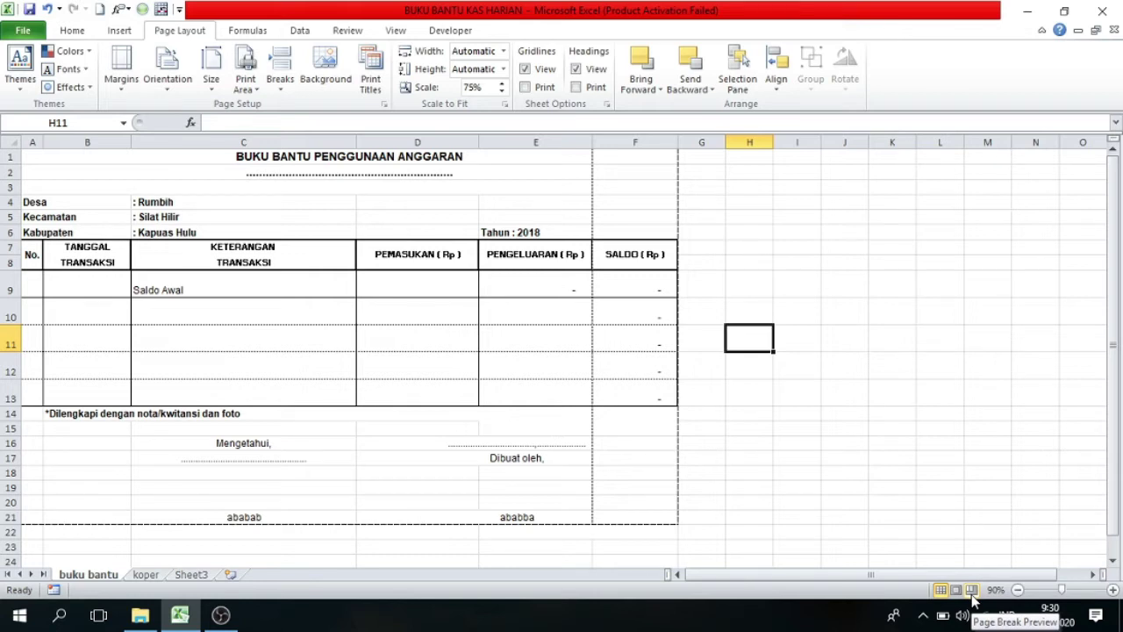
# Switch to Page Break Preview, dismiss its welcome message, and zoom back to 90%
pyautogui.click(971, 590)
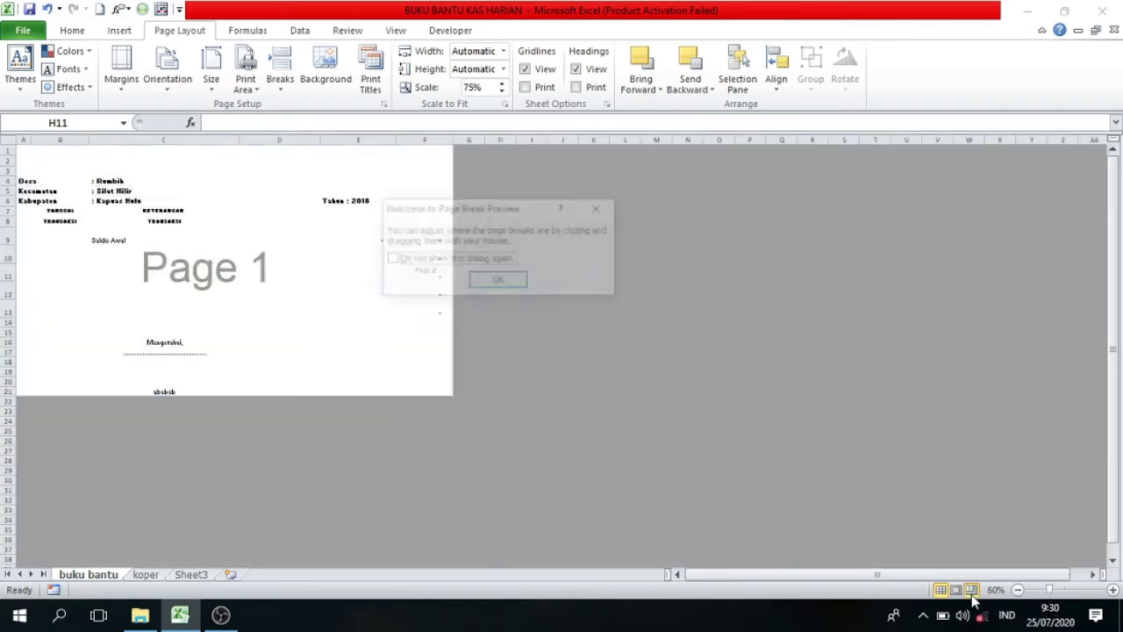
pyautogui.click(597, 207)
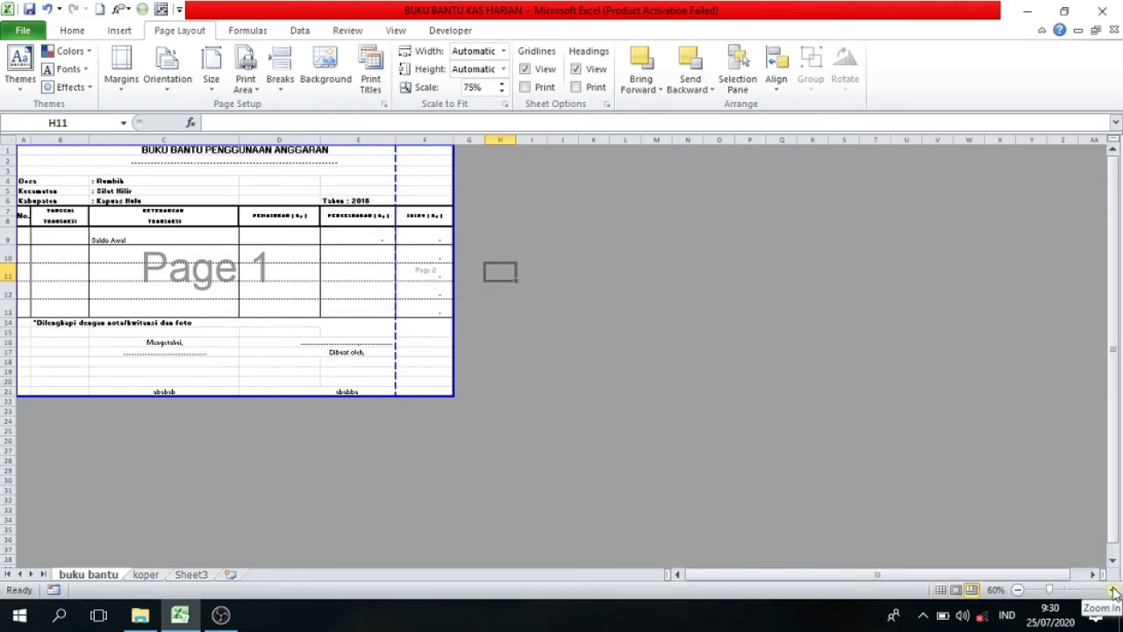
pyautogui.click(1113, 590)
pyautogui.click(1112, 589)
pyautogui.click(1113, 589)
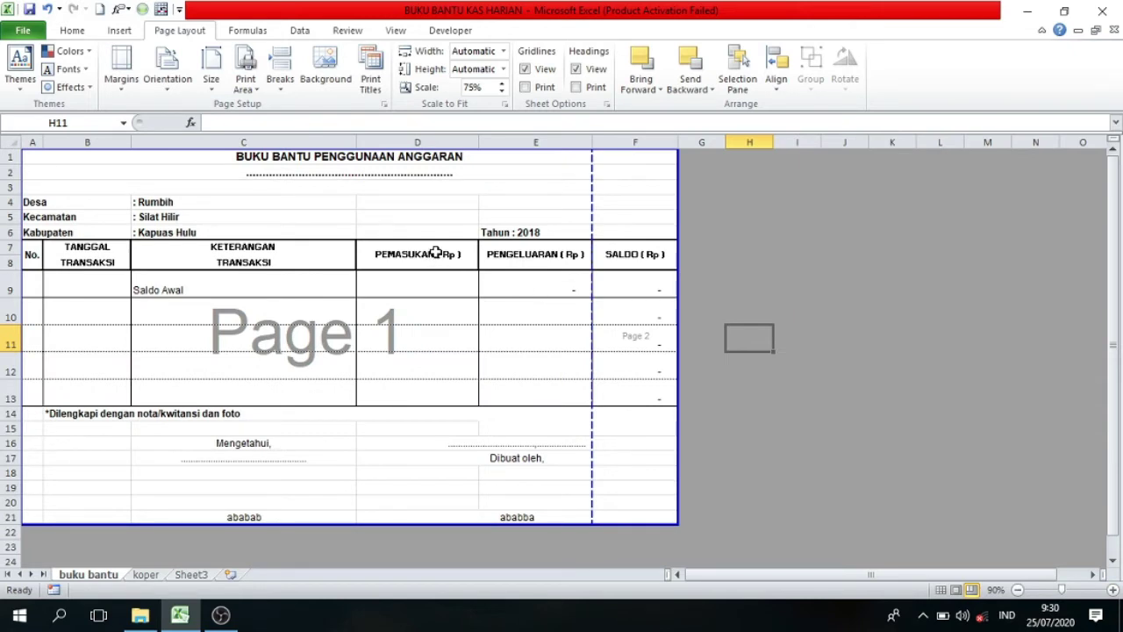
pyautogui.scroll(-2, 436, 254)
pyautogui.scroll(2, 436, 261)
# Set the paper size to A4 and lower the print scale from 75% to 65%
pyautogui.click(213, 87)
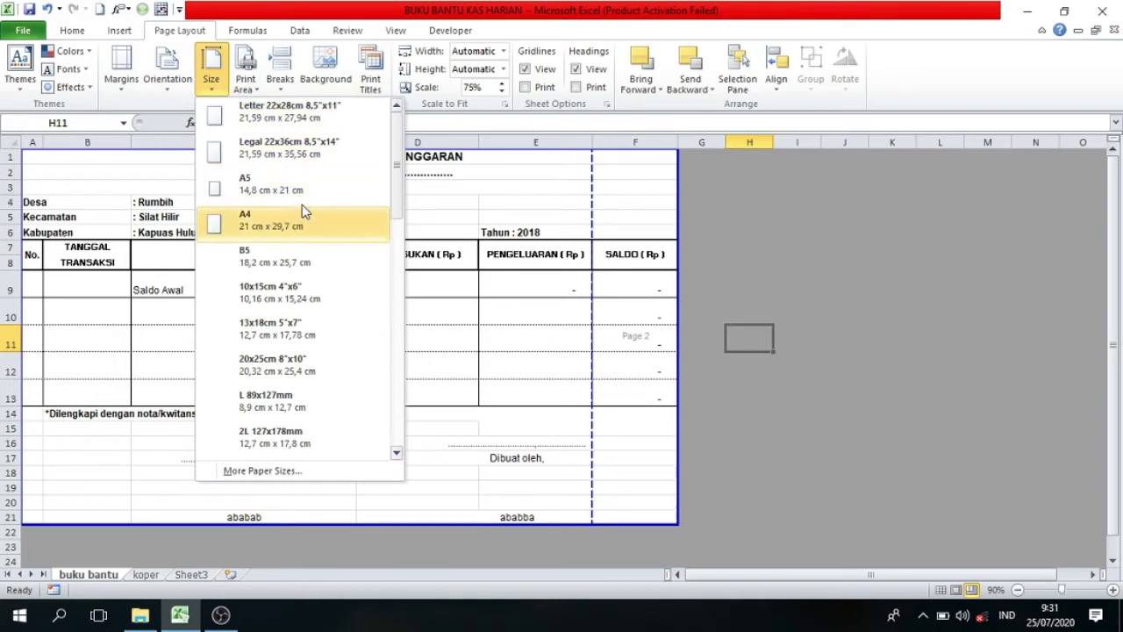
pyautogui.click(268, 230)
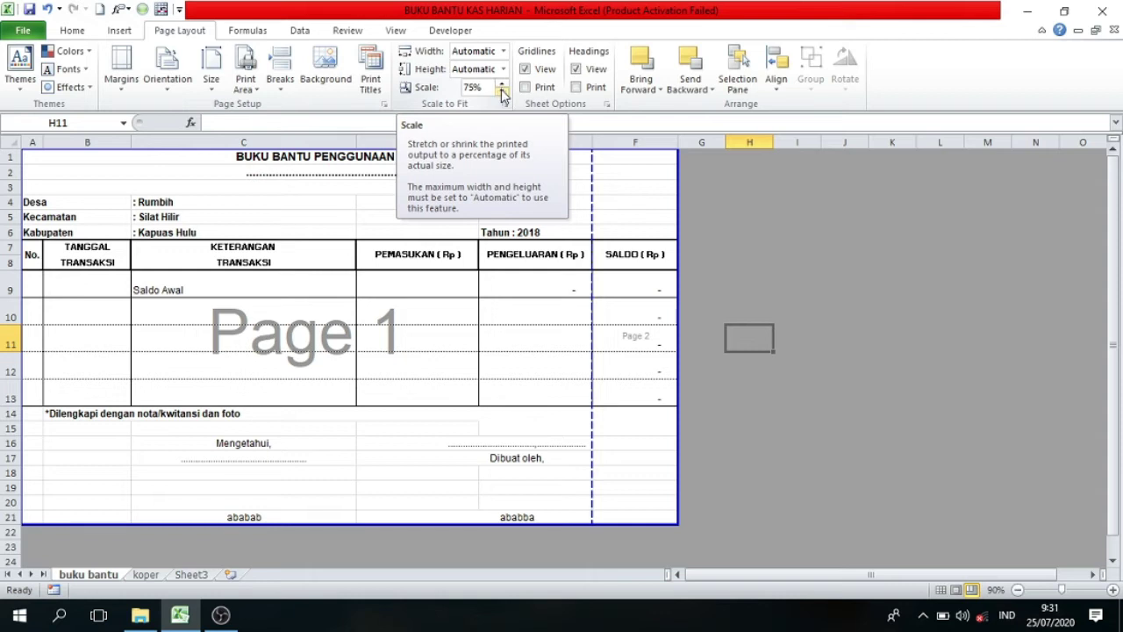
pyautogui.click(502, 93)
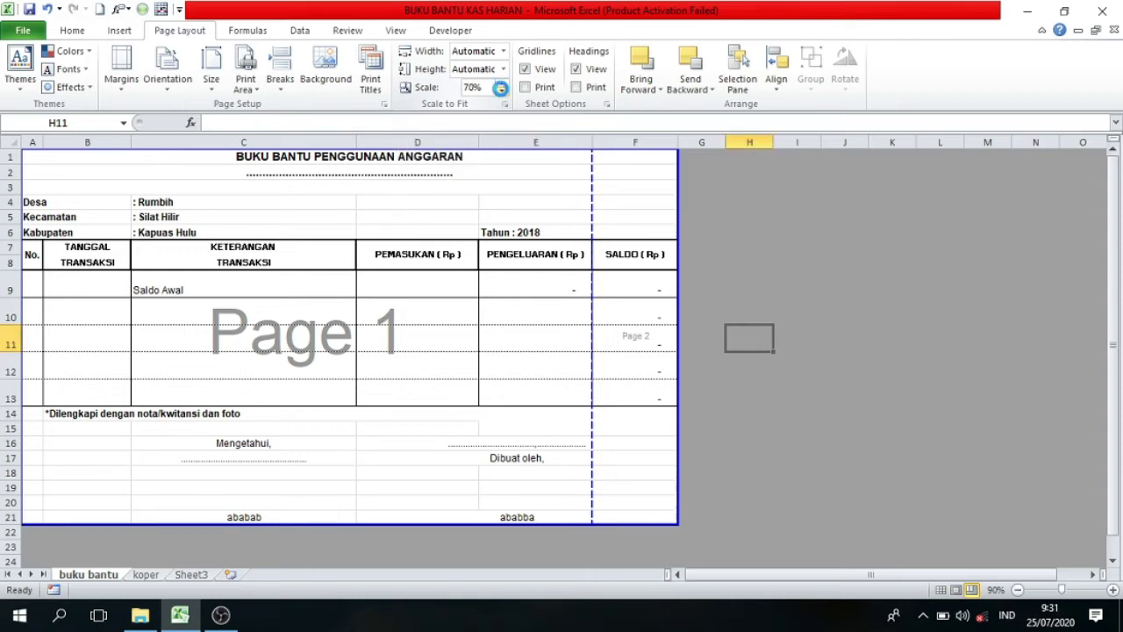
pyautogui.click(501, 93)
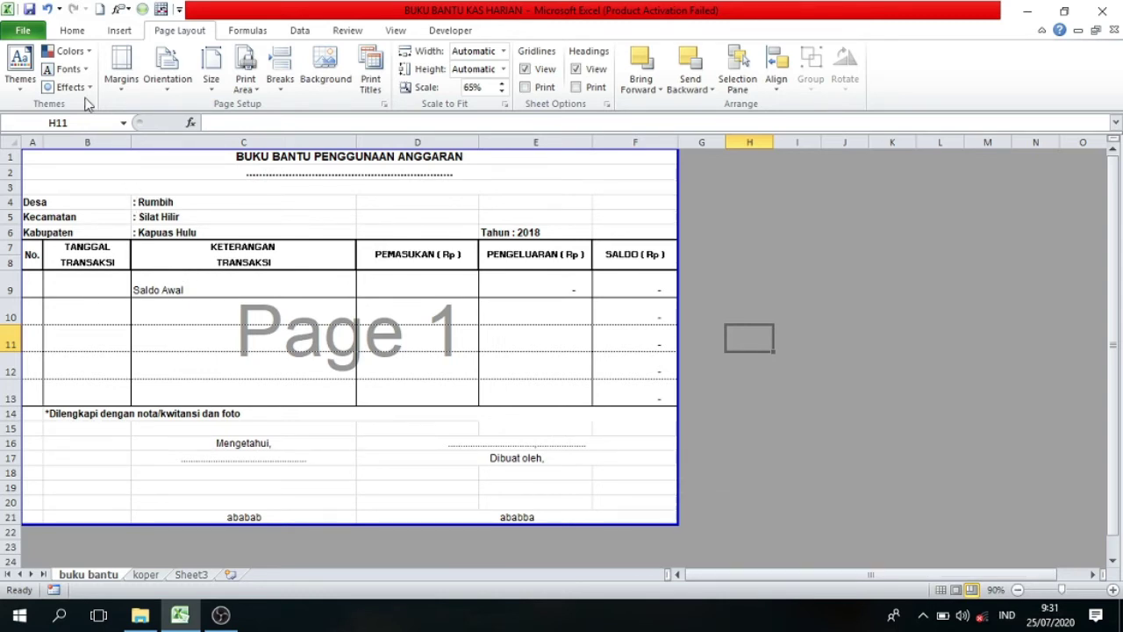
pyautogui.click(16, 31)
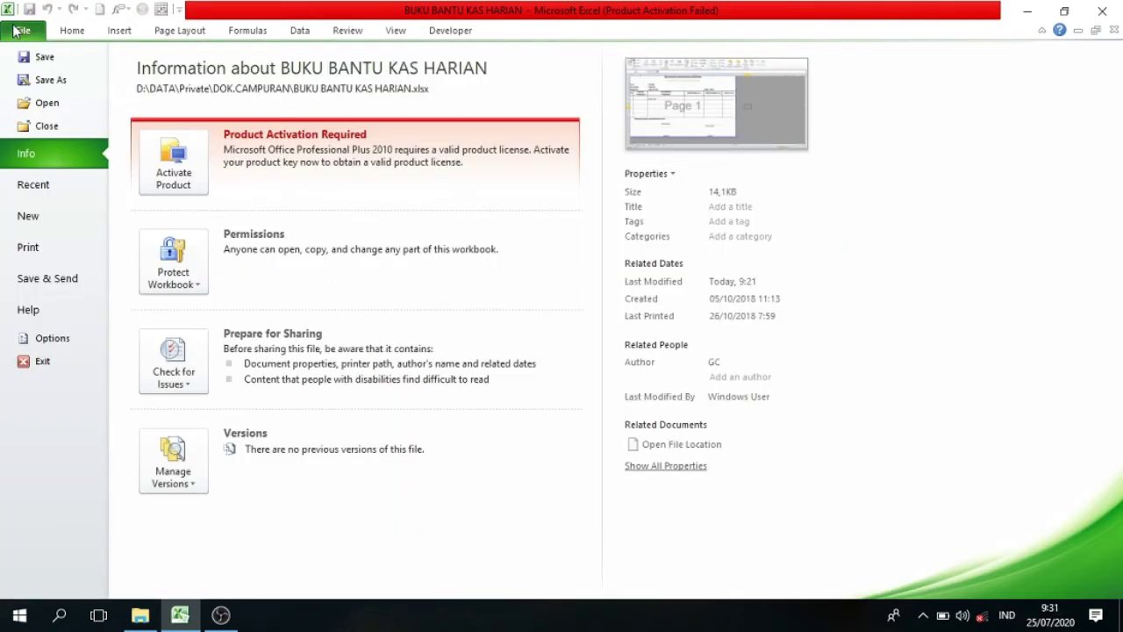
pyautogui.click(35, 253)
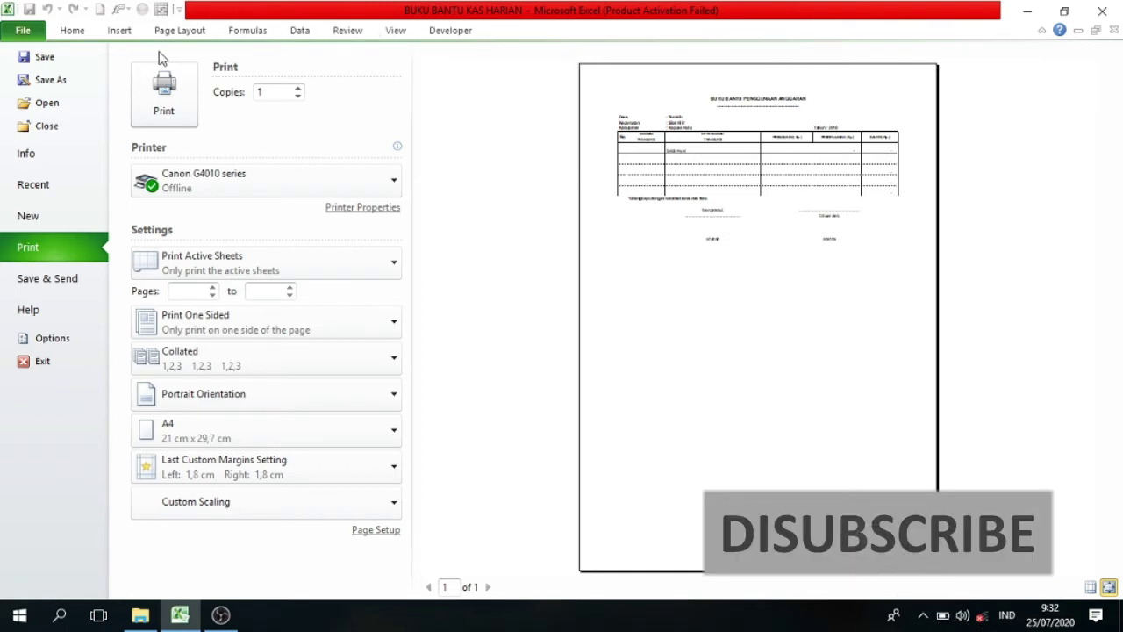
pyautogui.click(78, 33)
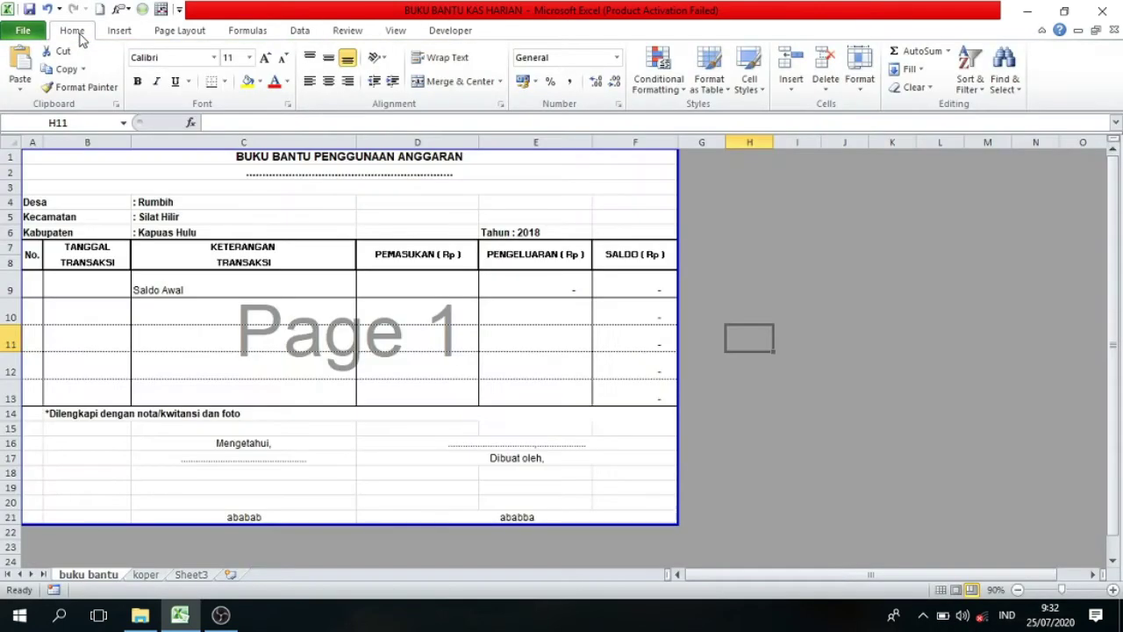
# Select C10 and change the page orientation to Landscape on the Page Layout tab
pyautogui.click(207, 321)
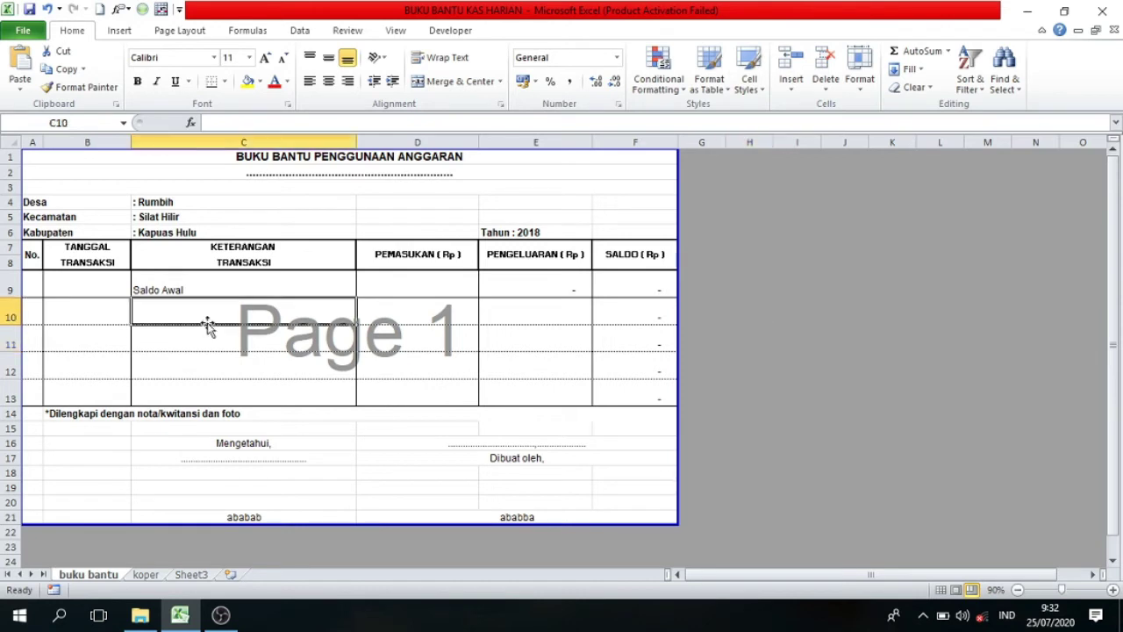
pyautogui.click(120, 31)
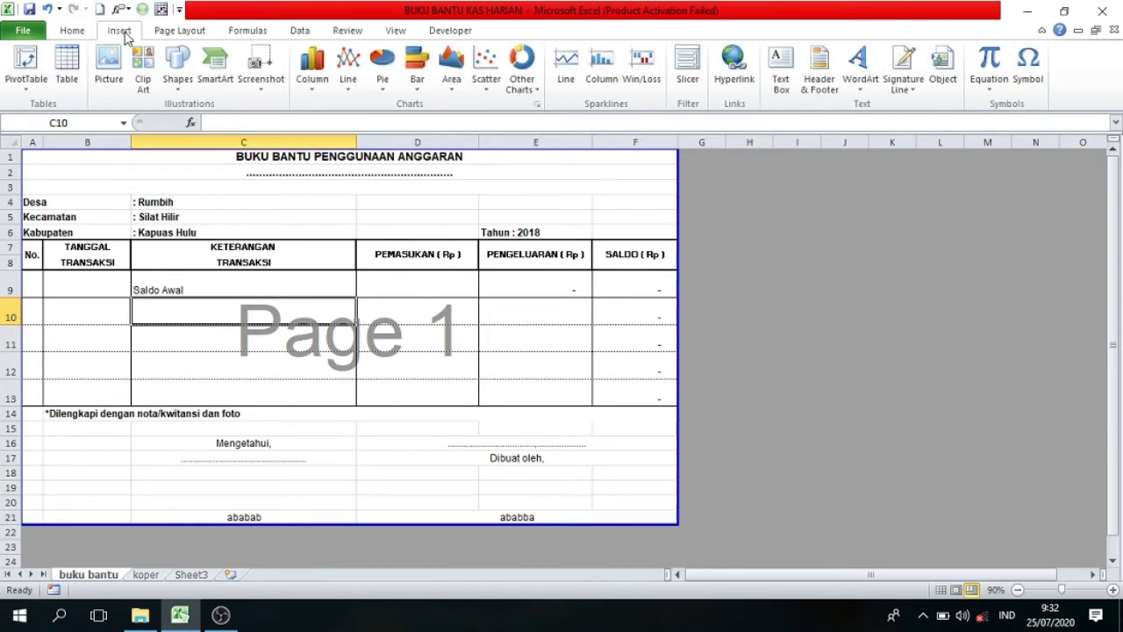
pyautogui.click(64, 33)
pyautogui.click(180, 31)
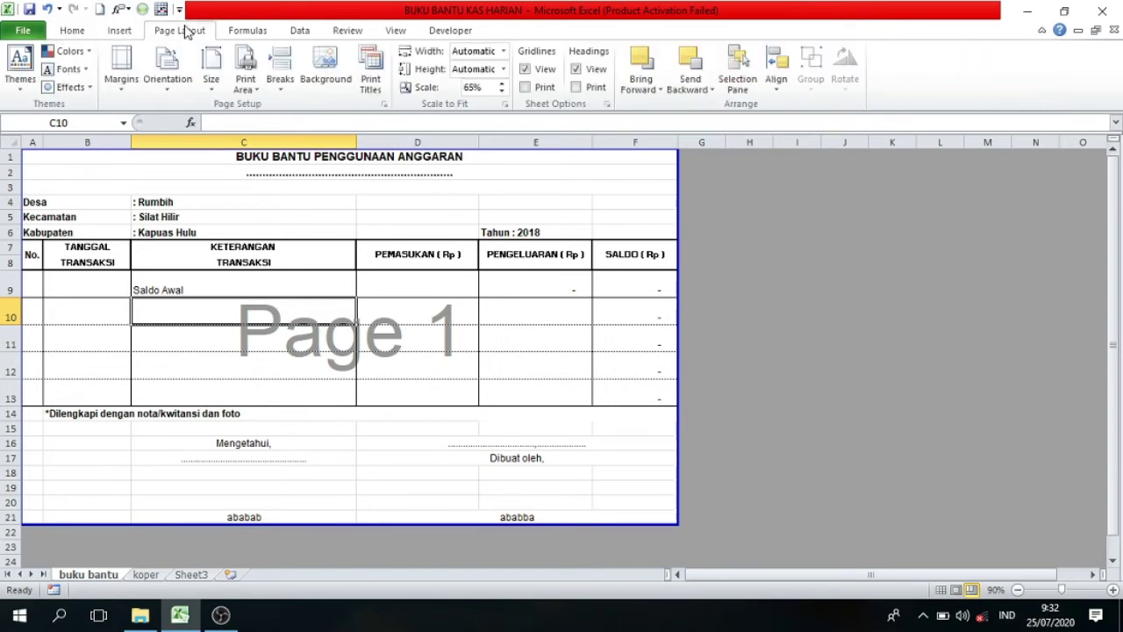
pyautogui.click(173, 96)
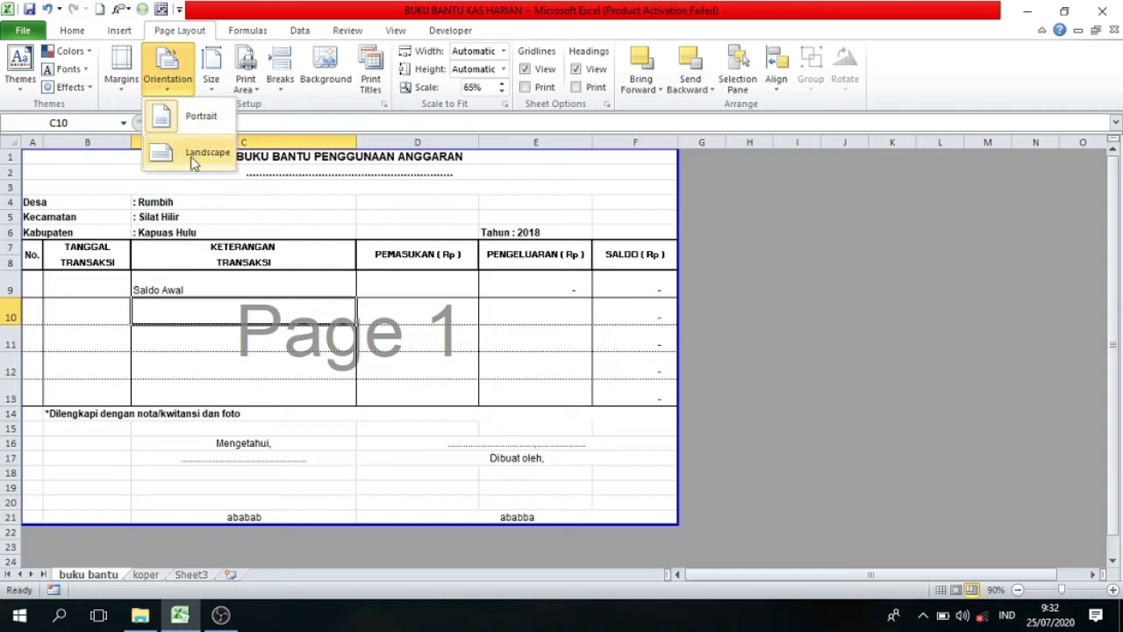
pyautogui.click(194, 156)
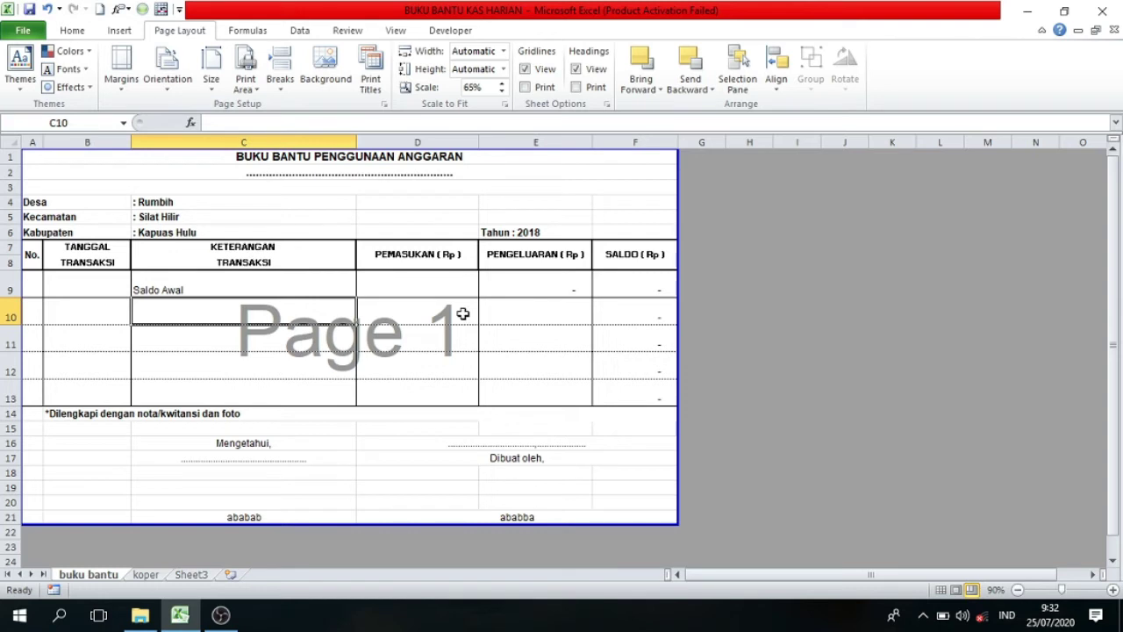
pyautogui.click(29, 32)
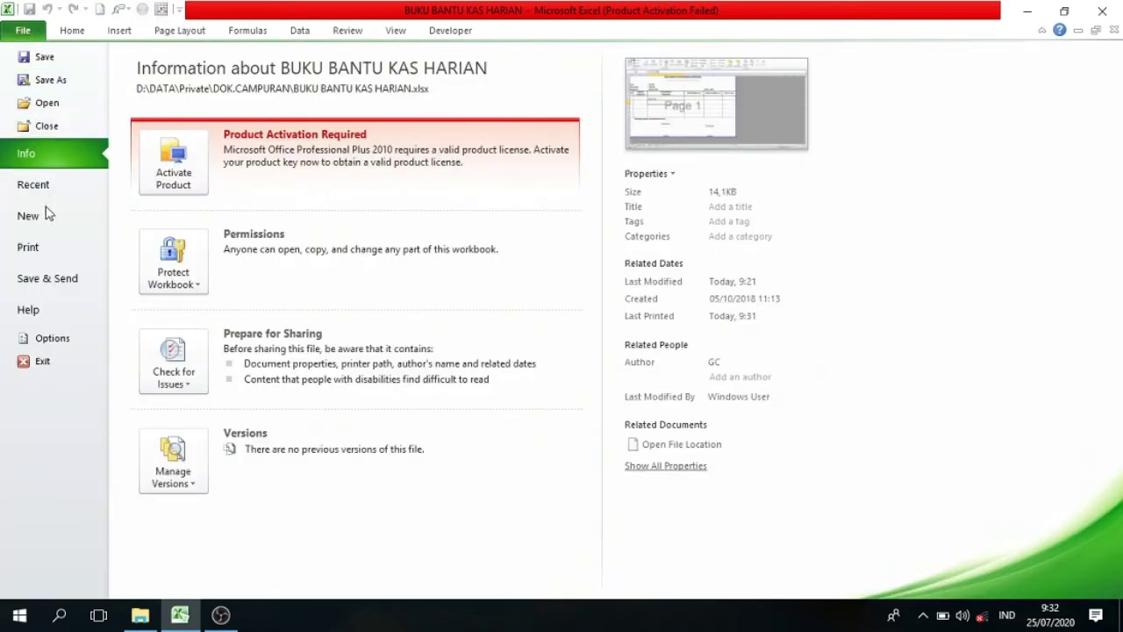
pyautogui.click(44, 245)
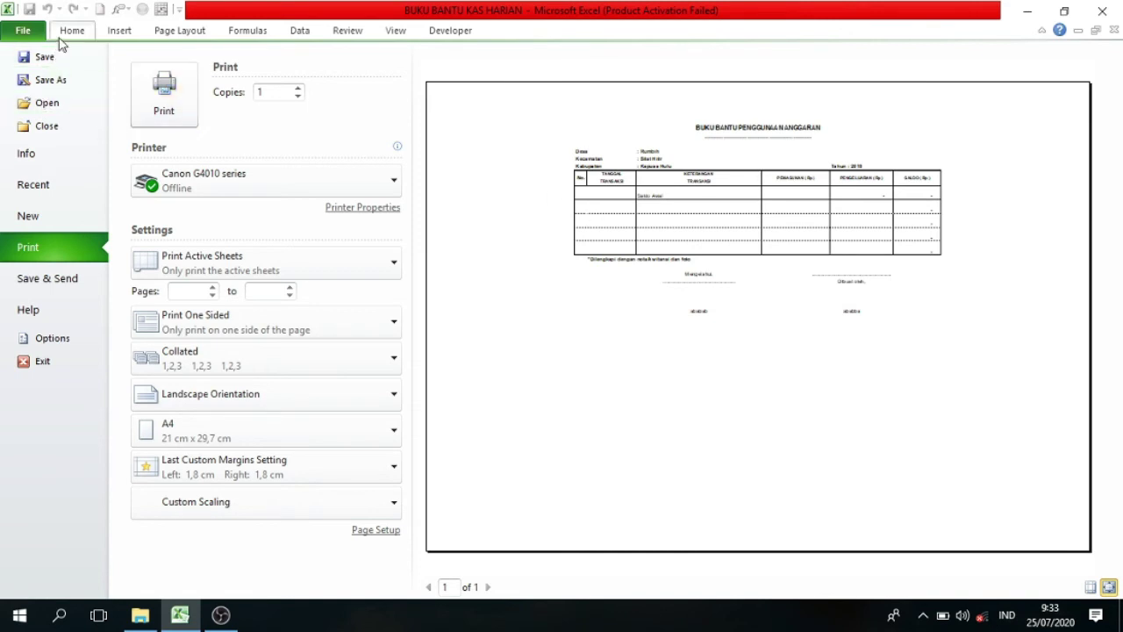
pyautogui.click(59, 39)
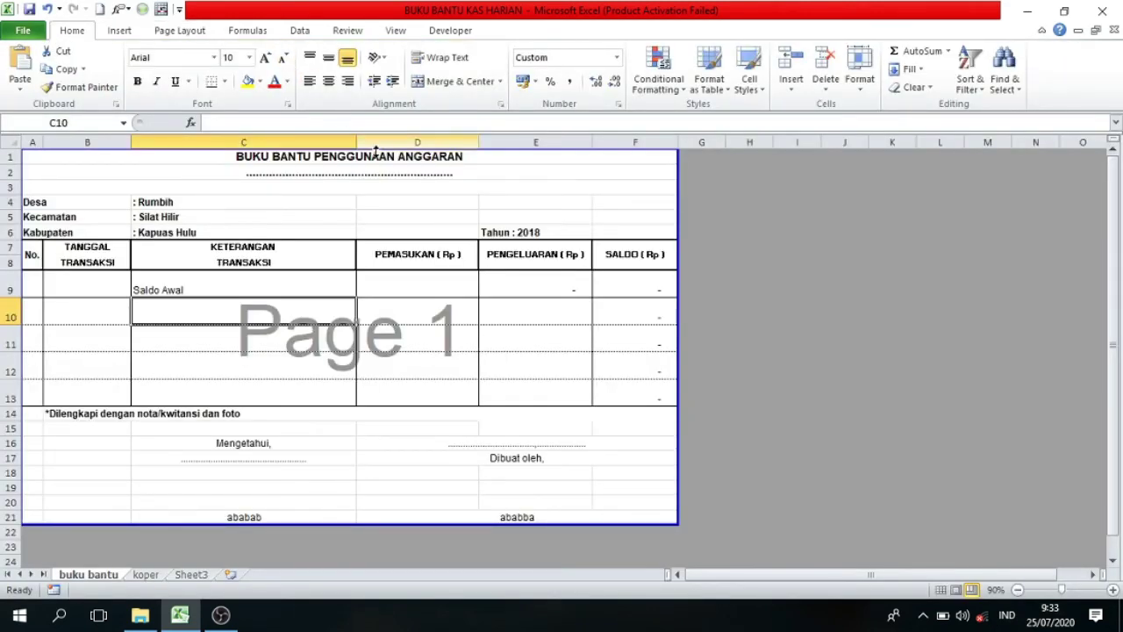
# Raise the print scale from 65% up to 105%, then step it back to 100%
pyautogui.click(200, 31)
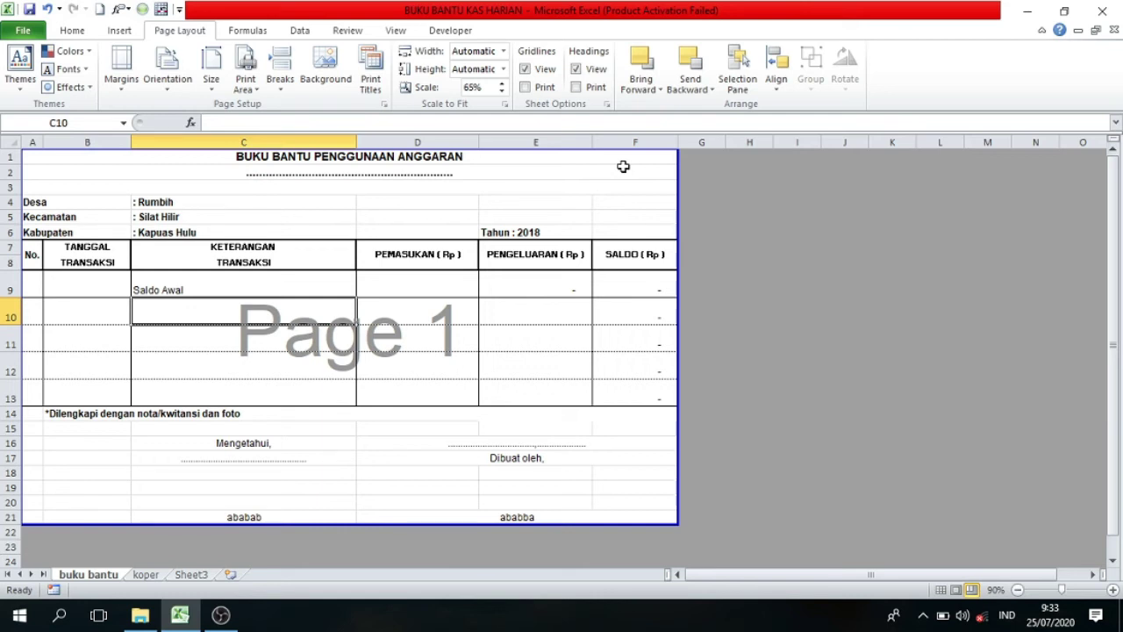
pyautogui.moveTo(677, 179)
pyautogui.mouseDown()
pyautogui.moveTo(612, 188)
pyautogui.moveTo(667, 176)
pyautogui.mouseUp()
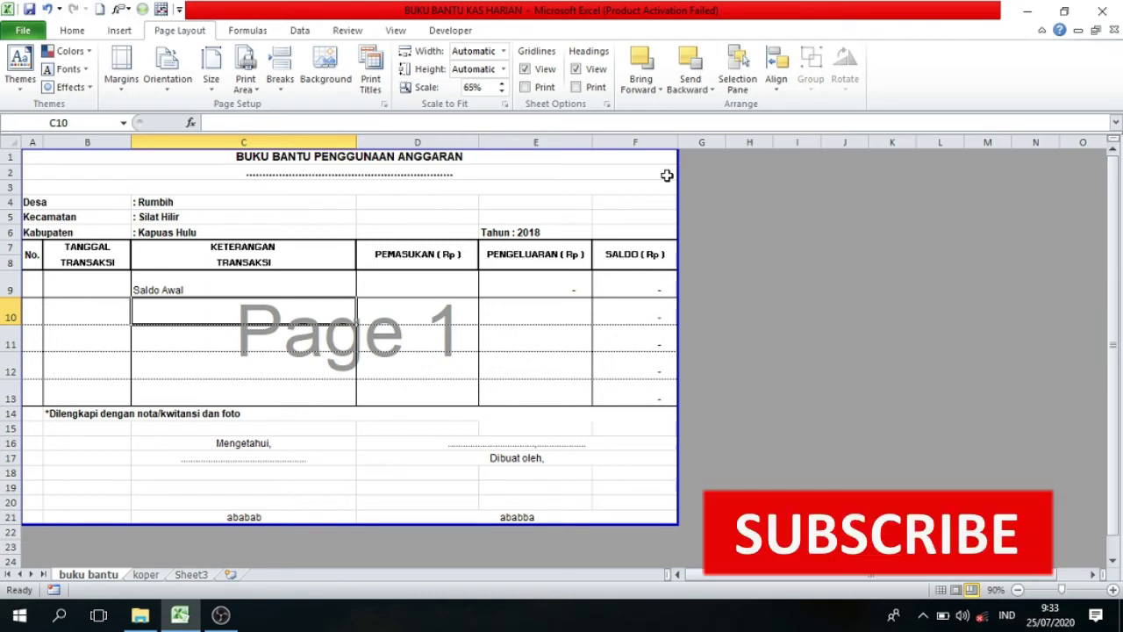
pyautogui.click(502, 84)
pyautogui.click(503, 85)
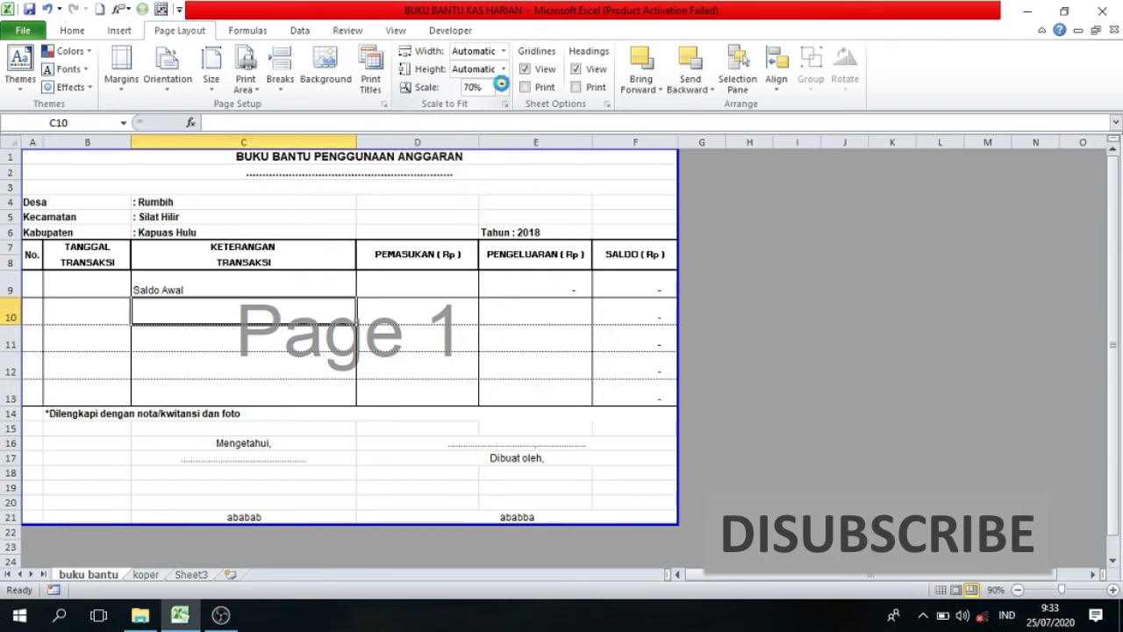
pyautogui.click(503, 84)
pyautogui.click(503, 84)
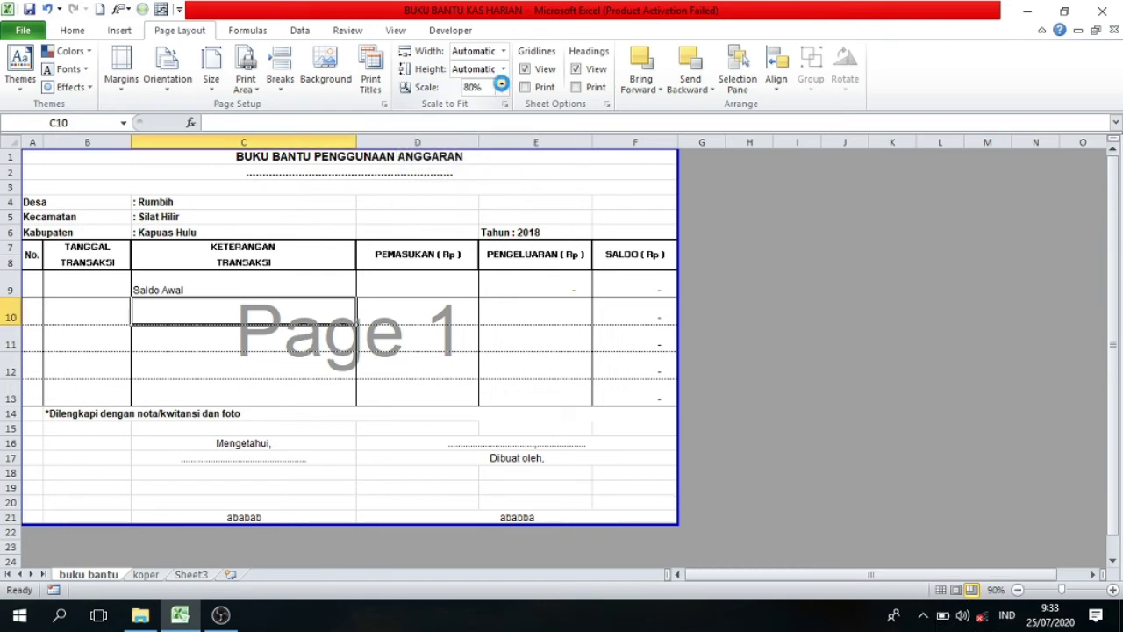
pyautogui.click(503, 84)
pyautogui.click(503, 85)
pyautogui.click(502, 84)
pyautogui.click(503, 83)
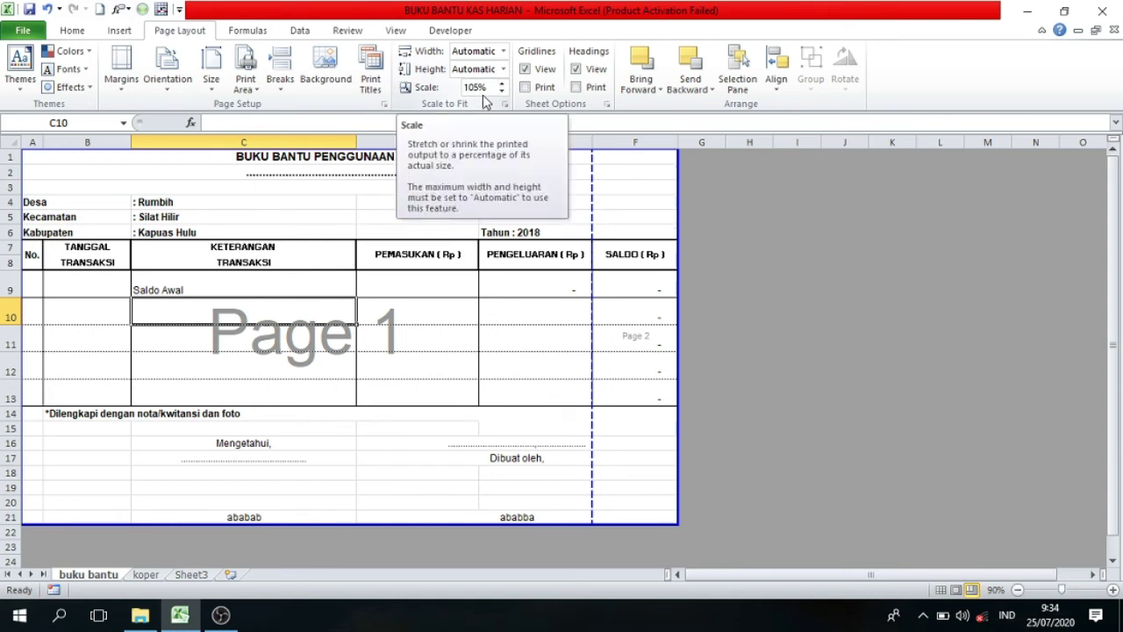
pyautogui.click(503, 91)
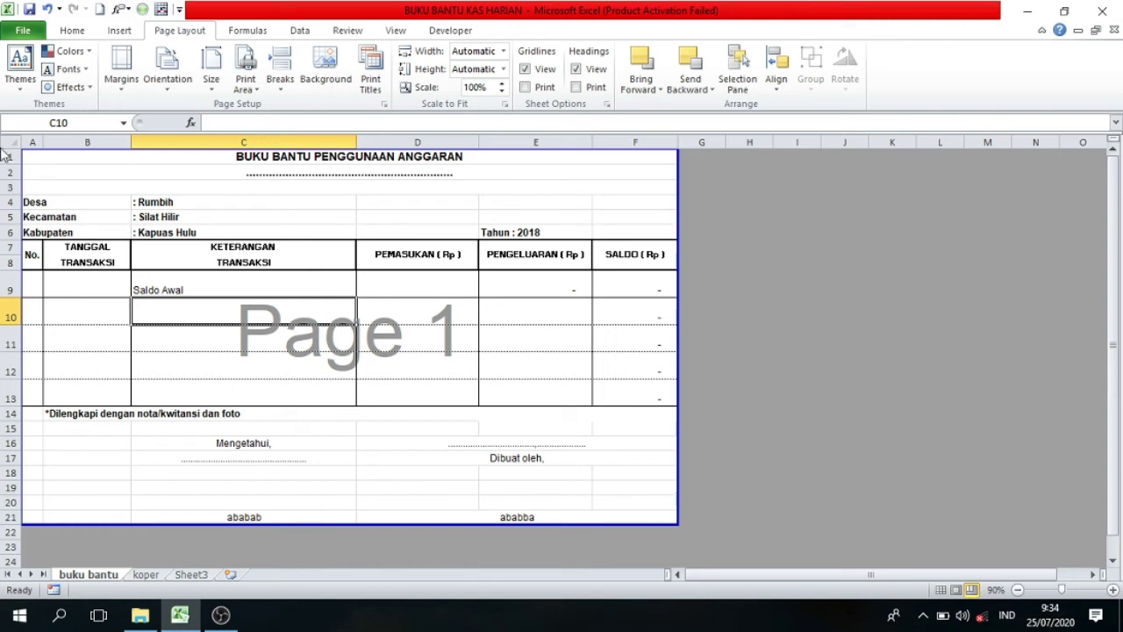
pyautogui.click(21, 28)
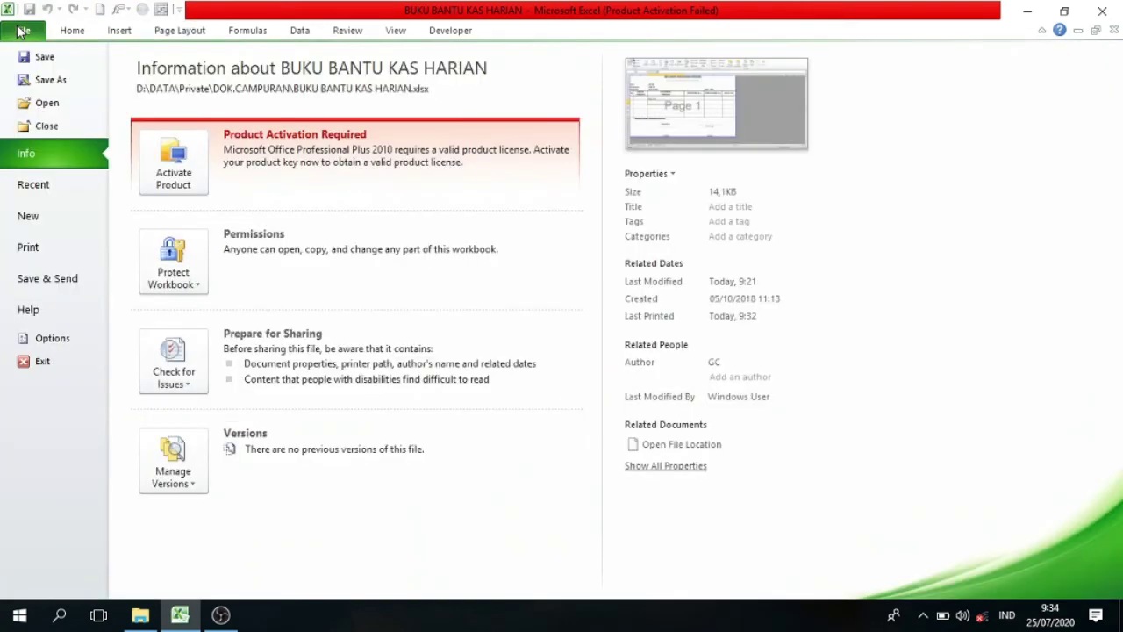
pyautogui.click(28, 248)
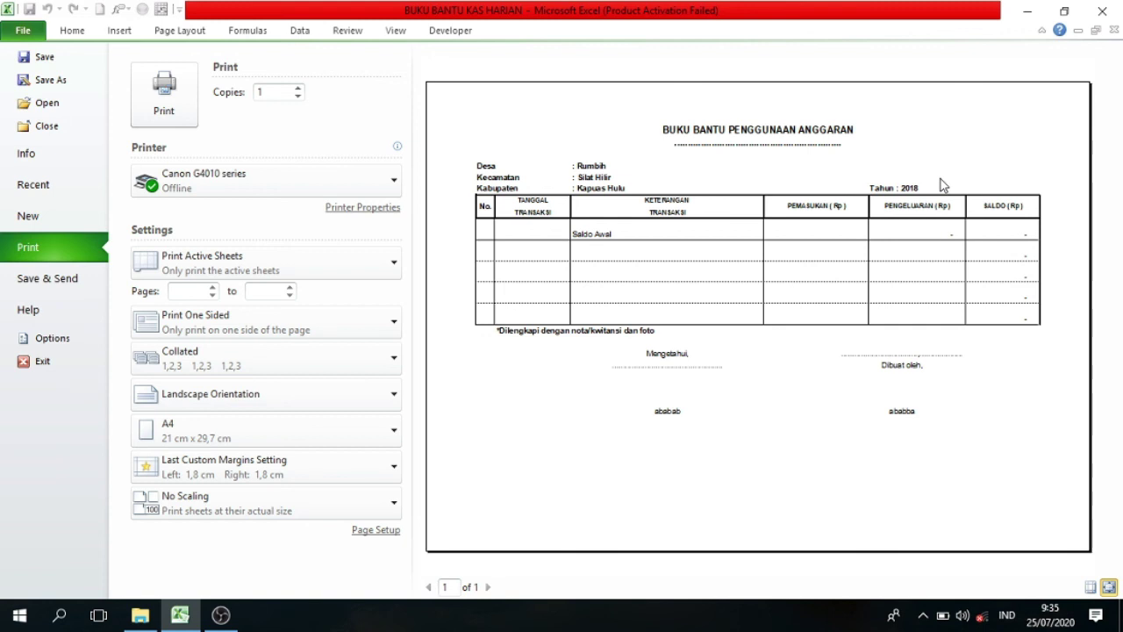
pyautogui.click(77, 33)
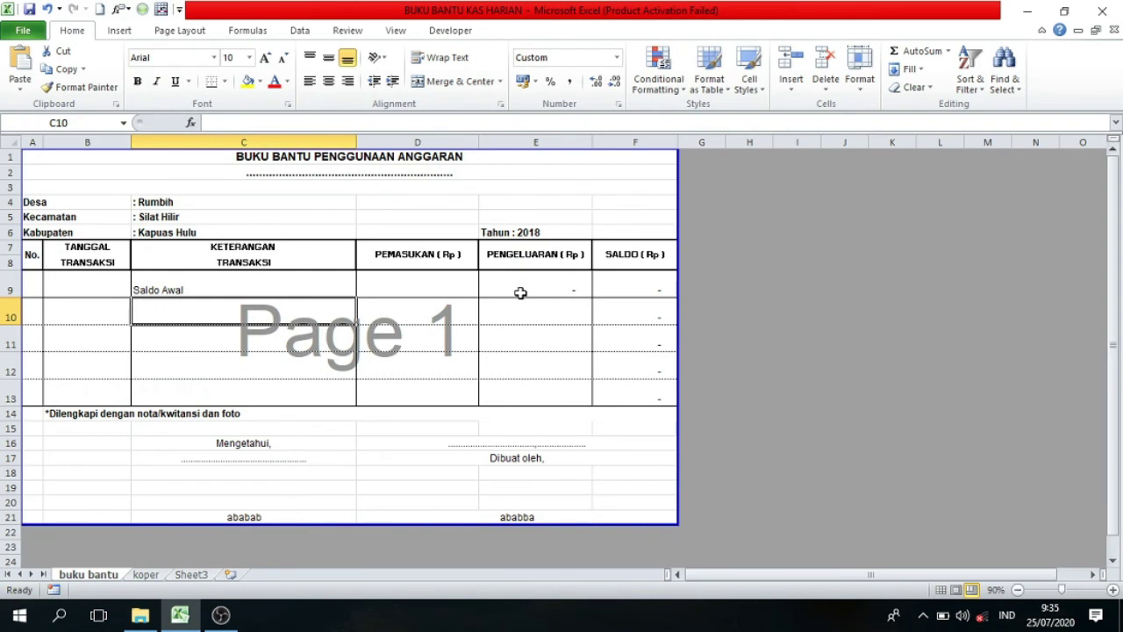